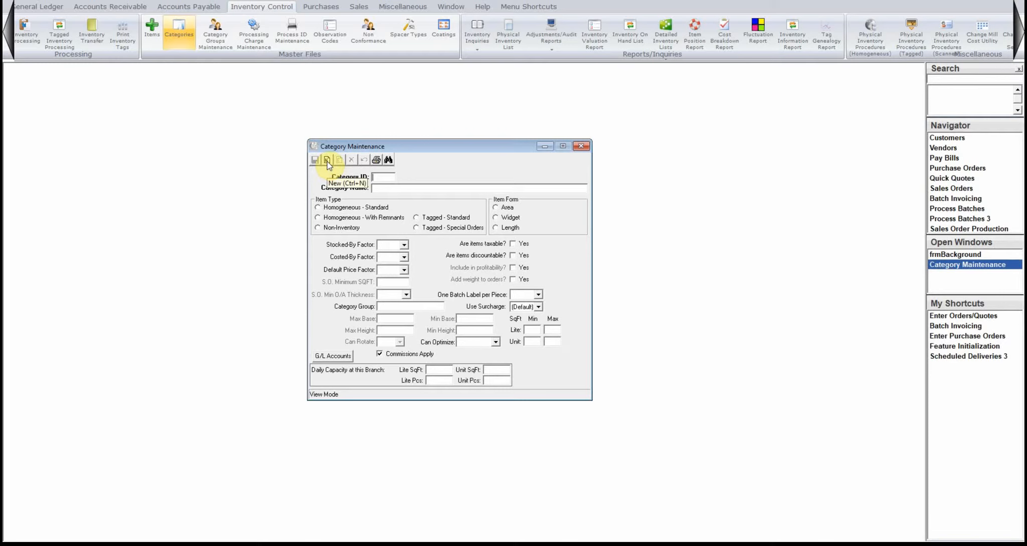
Start a new category with the ID TRAIN and the name Trainning Video Category.
{"action": "left_click", "coordinate": [327, 162]}
{"action": "type", "text": "TRAIN"}
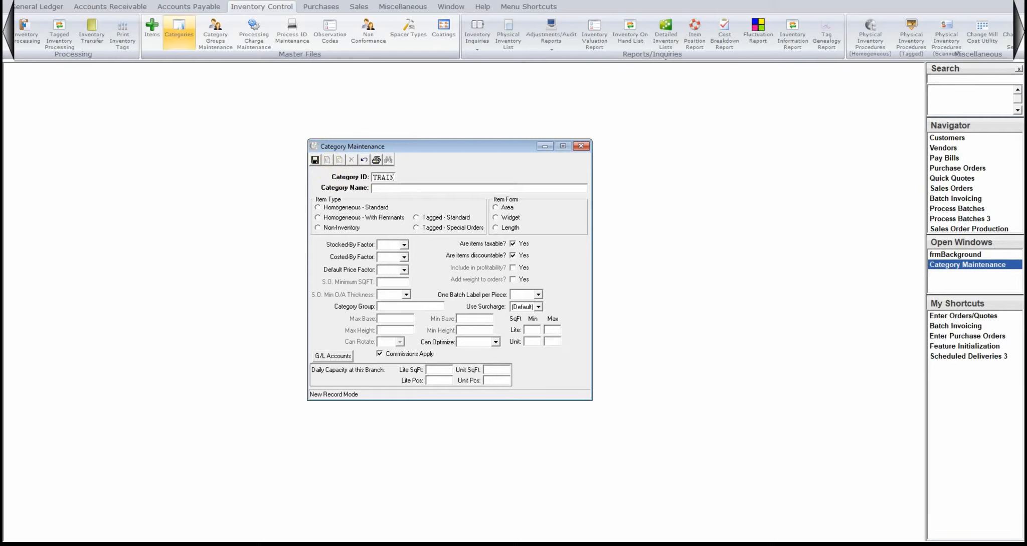
{"action": "key", "text": "Tab"}
{"action": "type", "text": "Trainnig V"}
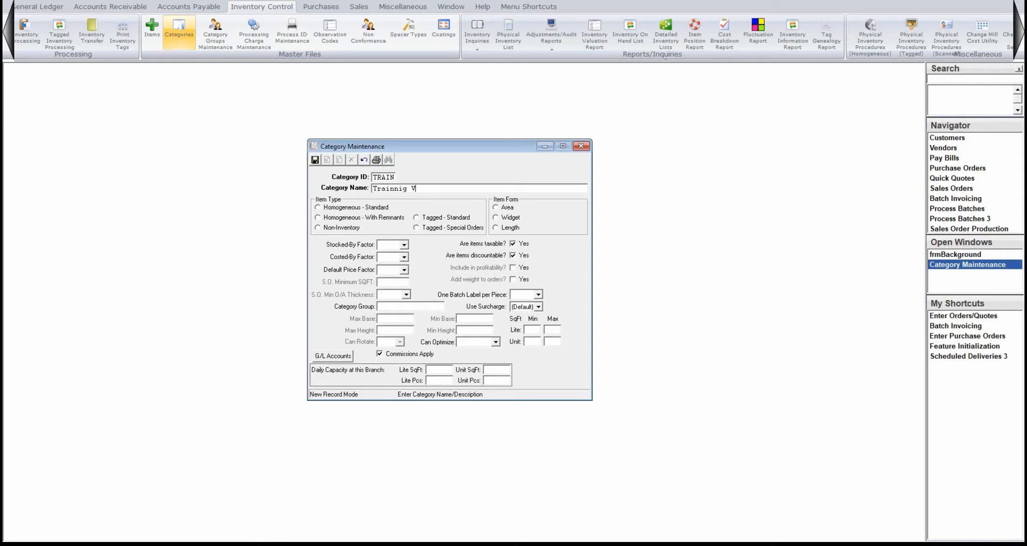
{"action": "key", "text": "BackSpace"}
{"action": "key", "text": "BackSpace"}
{"action": "type", "text": "ng Video Category"}
{"action": "key", "text": "Tab"}
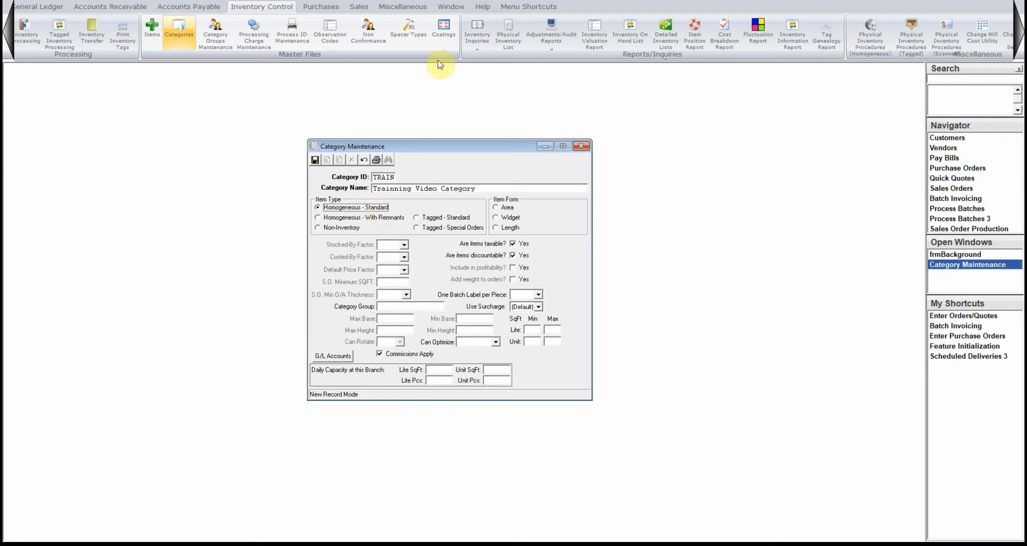
Try the Tagged - Standard and Non-Inventory item types for the new category.
{"action": "left_click", "coordinate": [435, 217]}
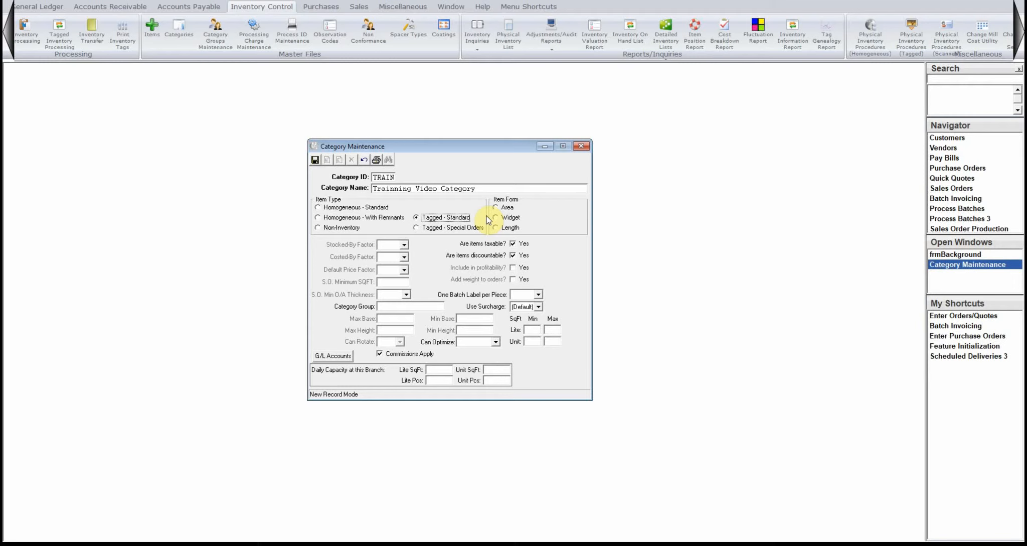
{"action": "left_click", "coordinate": [344, 209]}
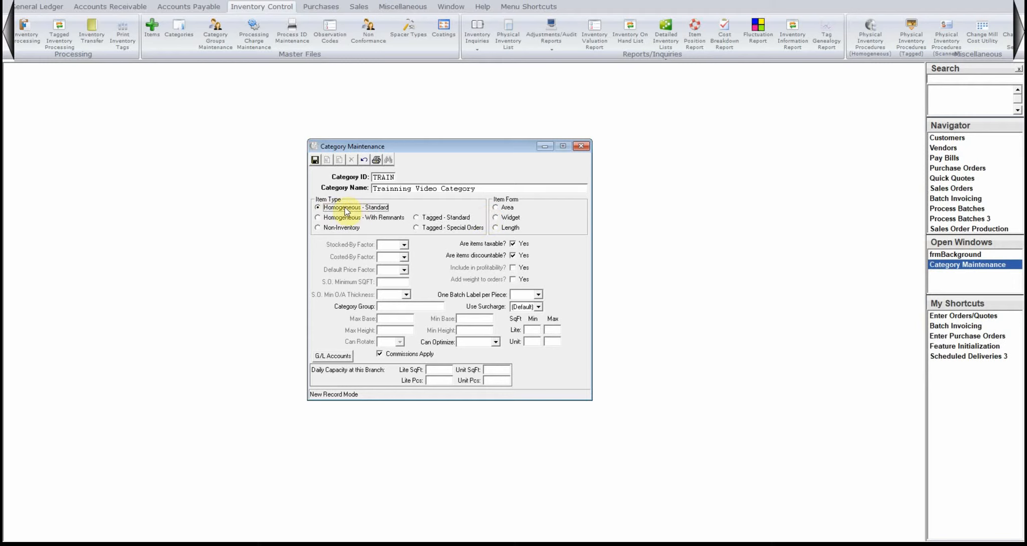
{"action": "left_click", "coordinate": [424, 218]}
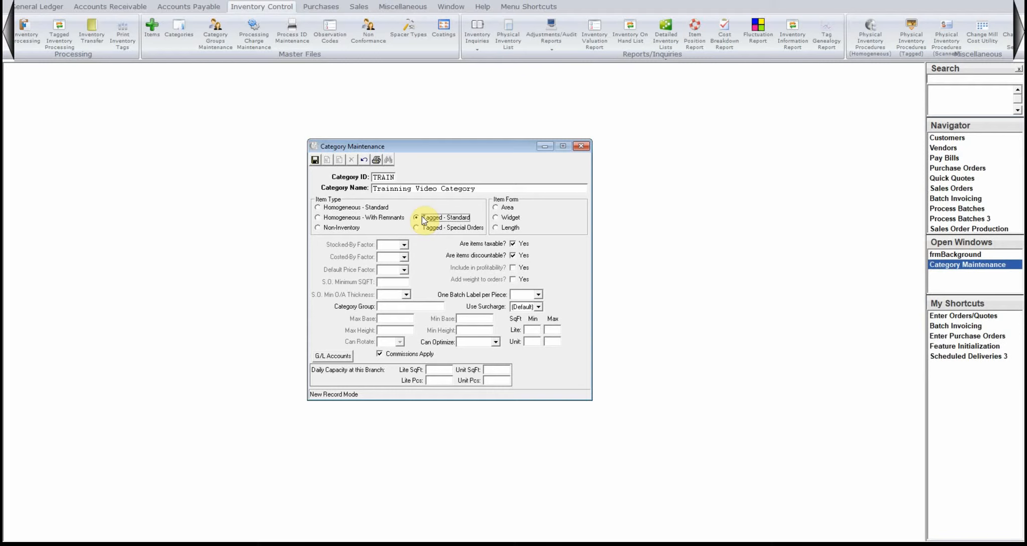
{"action": "left_click", "coordinate": [371, 208]}
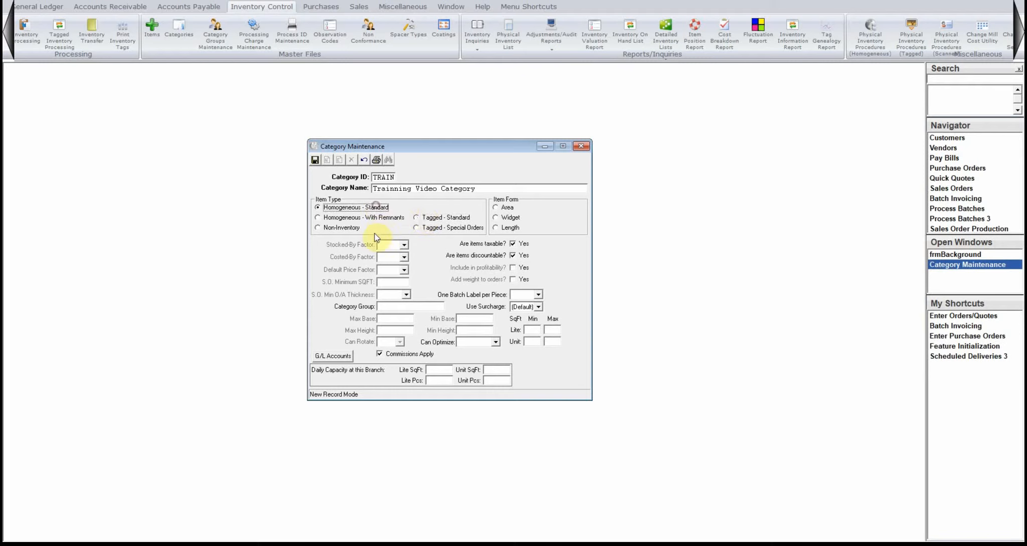
{"action": "left_click", "coordinate": [347, 231]}
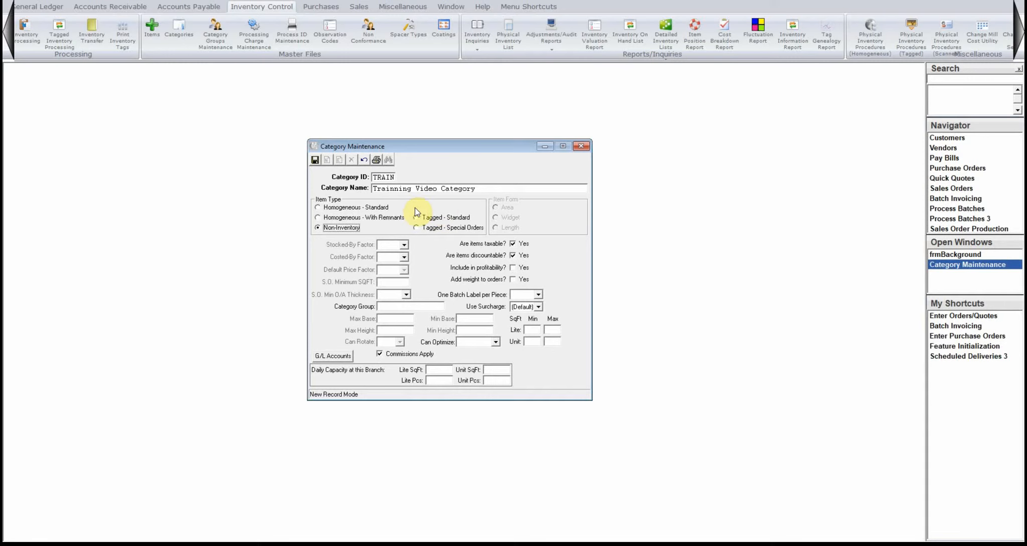
Set the item type to Homogeneous - Standard and the item form to Area, after comparing the Widget and Length forms.
{"action": "left_click", "coordinate": [374, 208]}
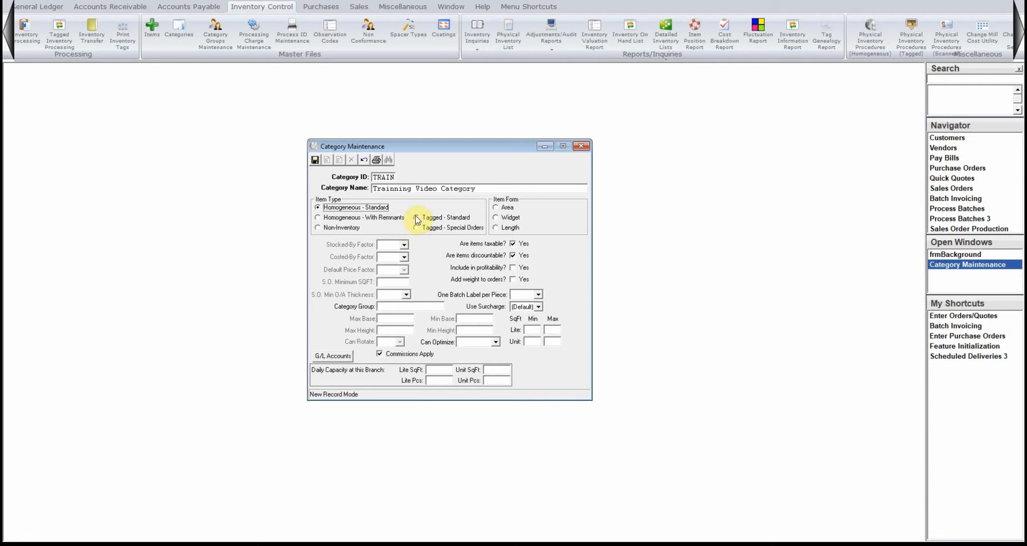
{"action": "left_click", "coordinate": [504, 208]}
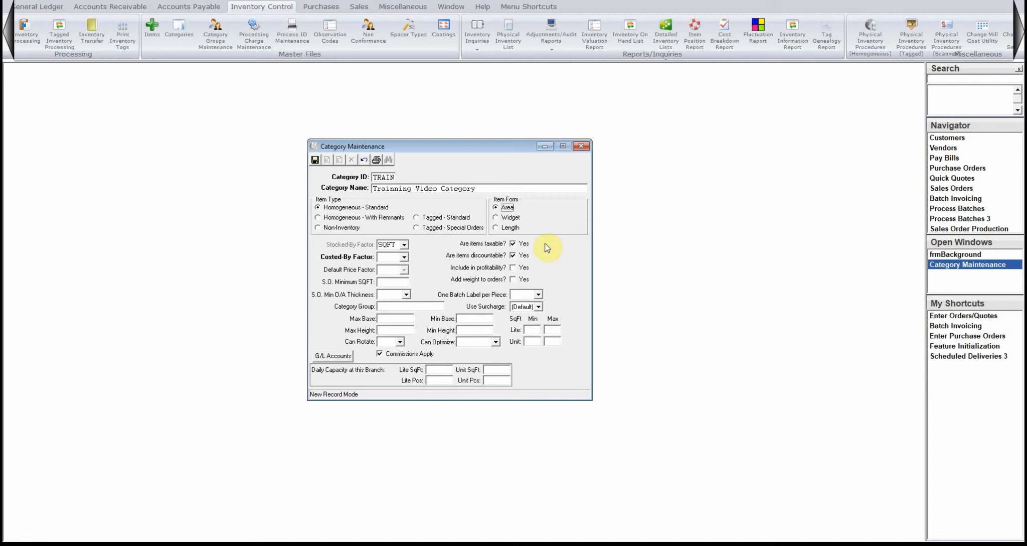
{"action": "left_click", "coordinate": [509, 217]}
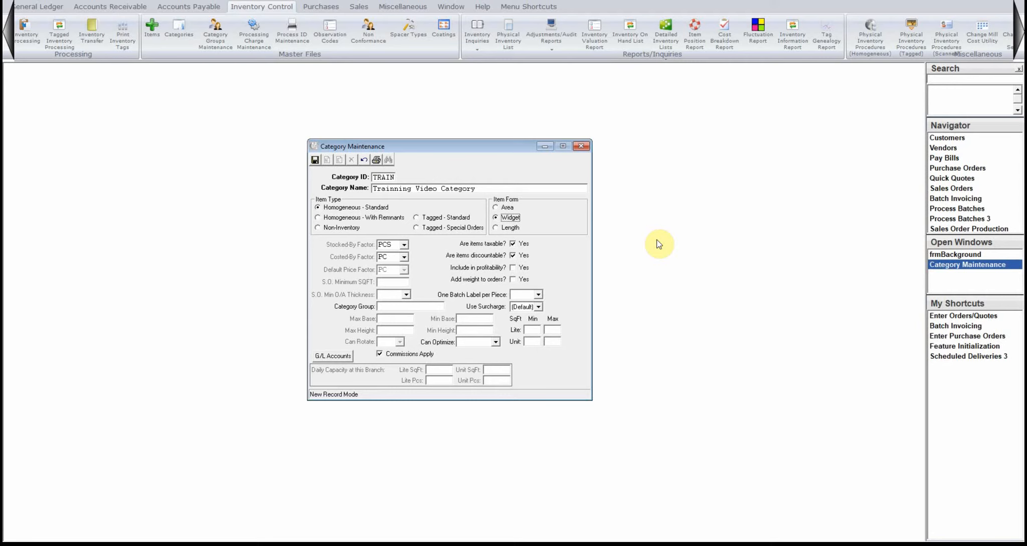
{"action": "left_click", "coordinate": [514, 228]}
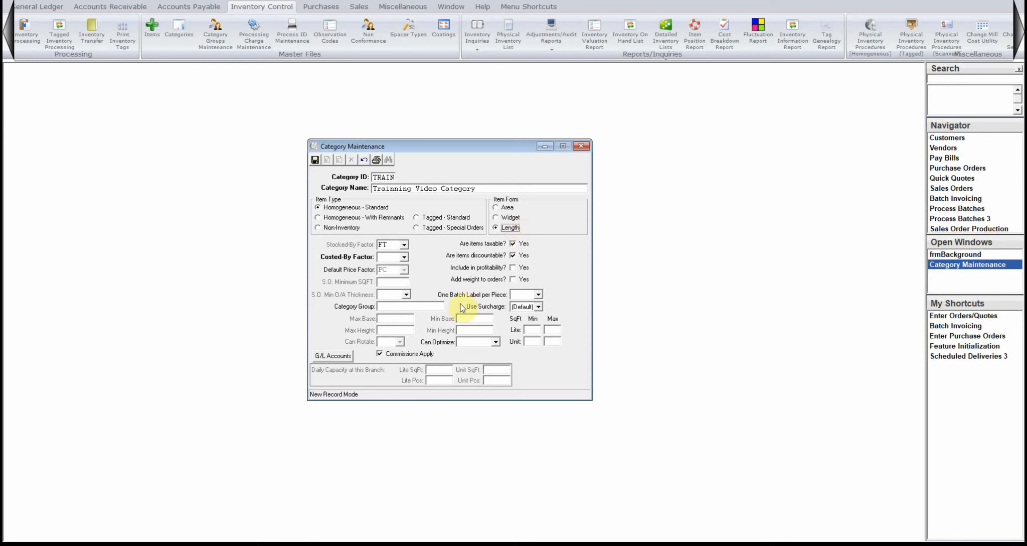
{"action": "left_click", "coordinate": [505, 207]}
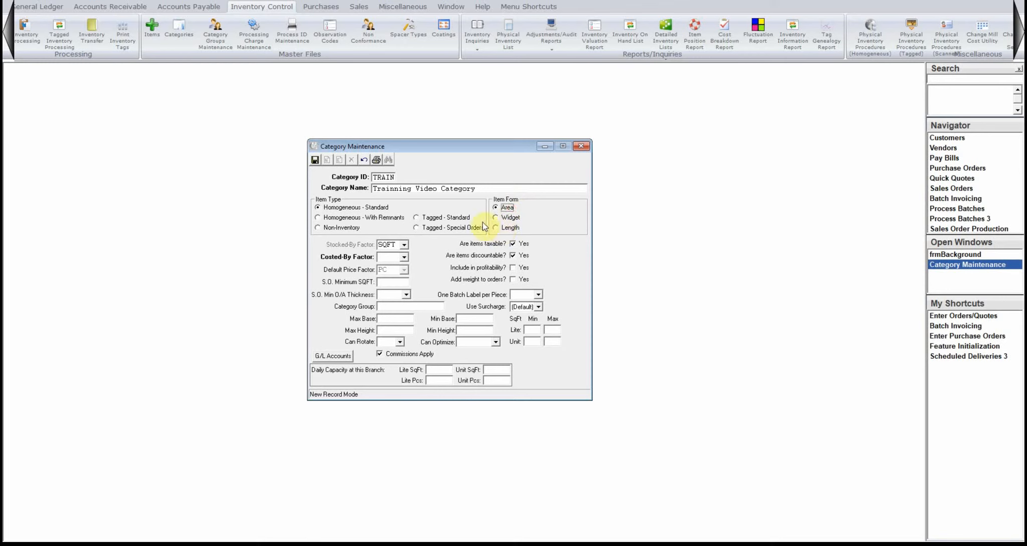
Set the category's costed-by factor to SQFT and try to set Can Optimize to No.
{"action": "left_click", "coordinate": [402, 258]}
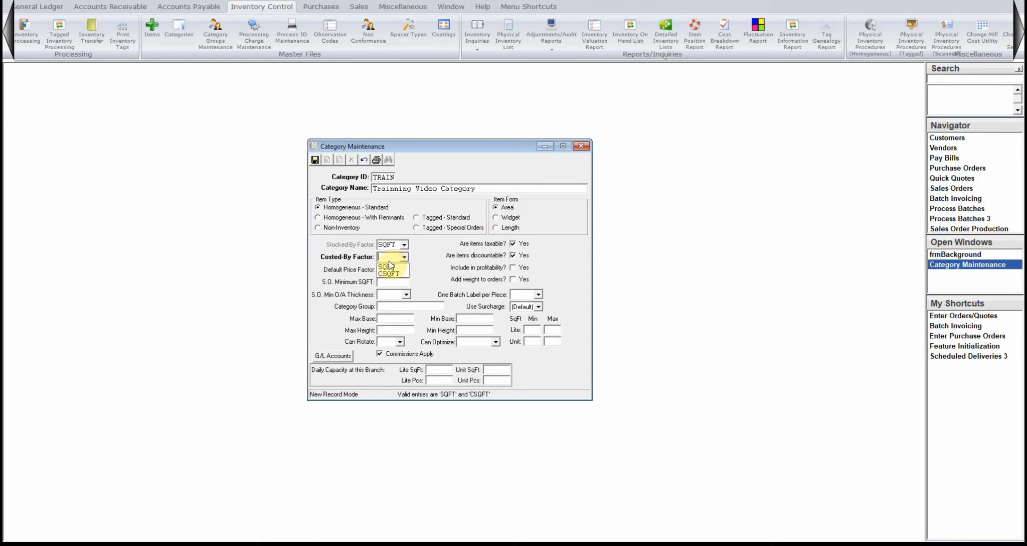
{"action": "left_click", "coordinate": [391, 267]}
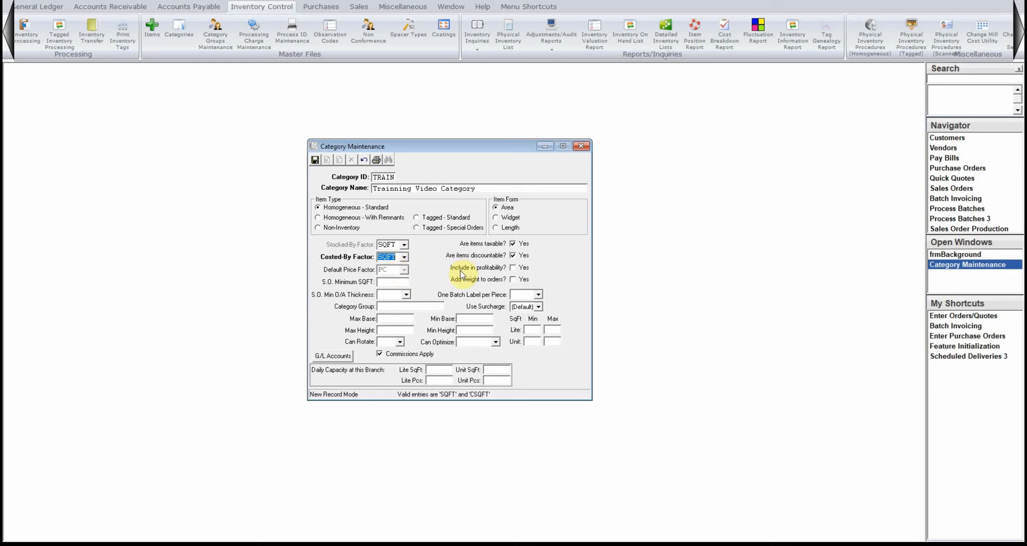
{"action": "left_click", "coordinate": [385, 282]}
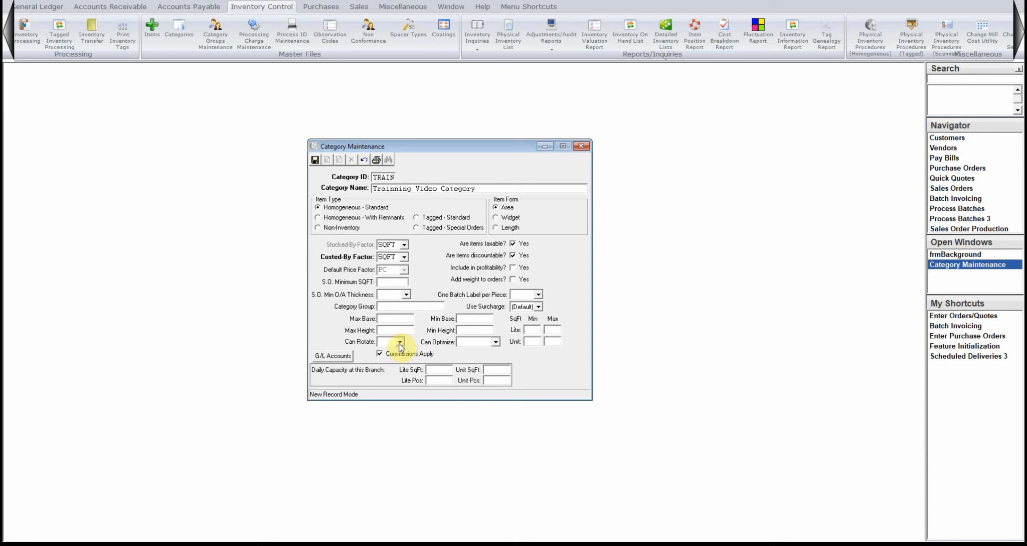
{"action": "left_click", "coordinate": [491, 344]}
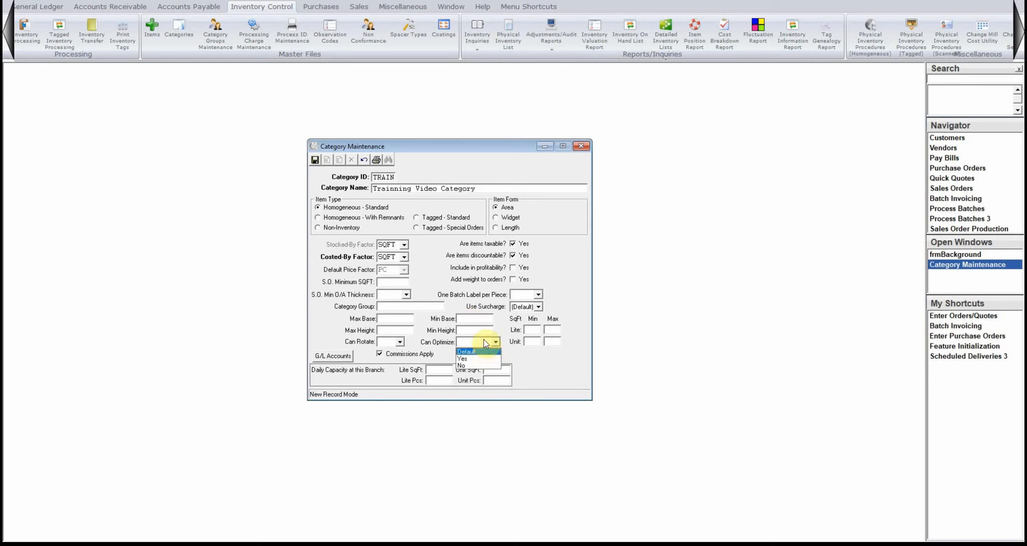
{"action": "left_click", "coordinate": [474, 366]}
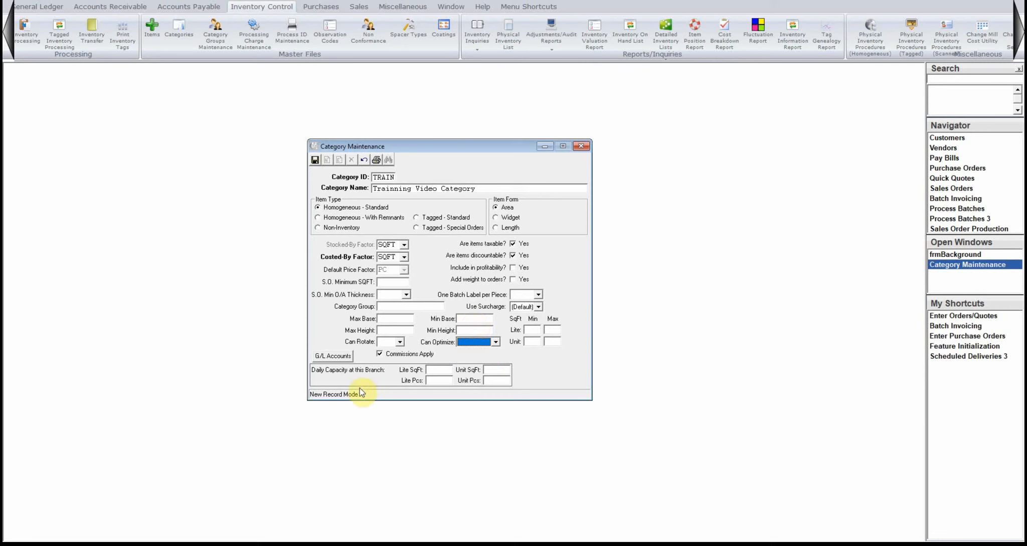
Open the category's G/L accounts and look up the Sales account, 05000.00, as its sales account.
{"action": "left_click", "coordinate": [334, 356]}
{"action": "left_click_drag", "start_coordinate": [500, 64], "coordinate": [576, 215]}
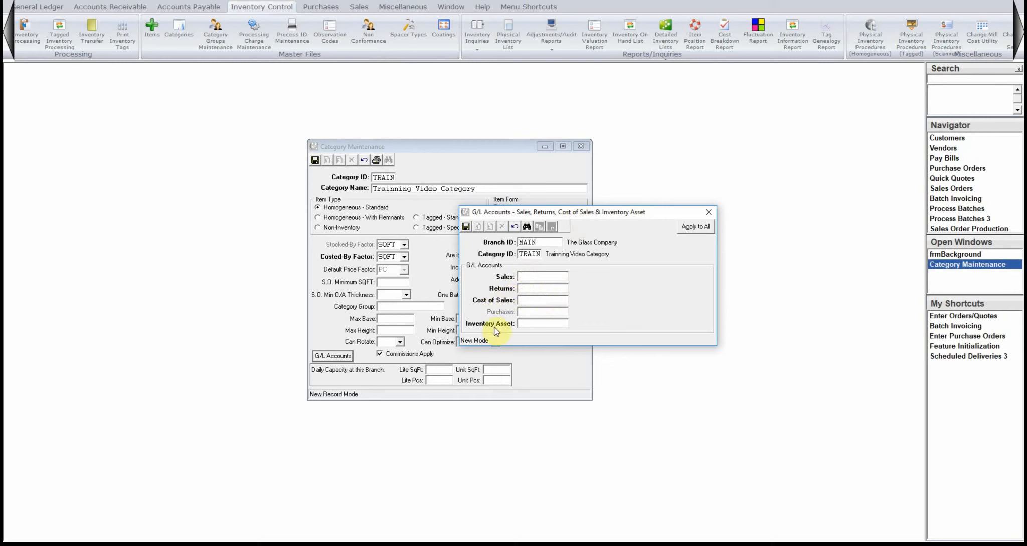
{"action": "left_click", "coordinate": [527, 228]}
{"action": "type", "text": "Sales"}
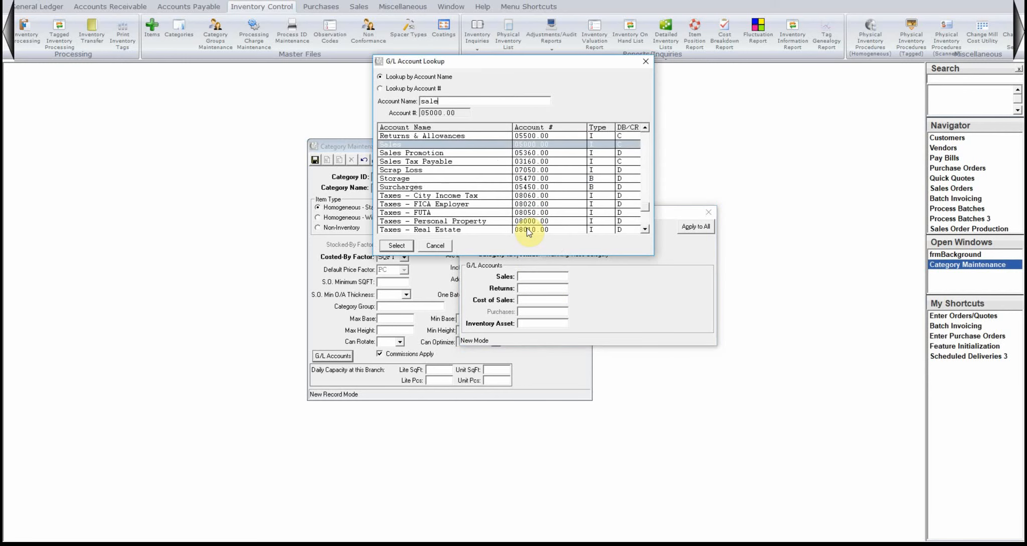
{"action": "left_click", "coordinate": [441, 144]}
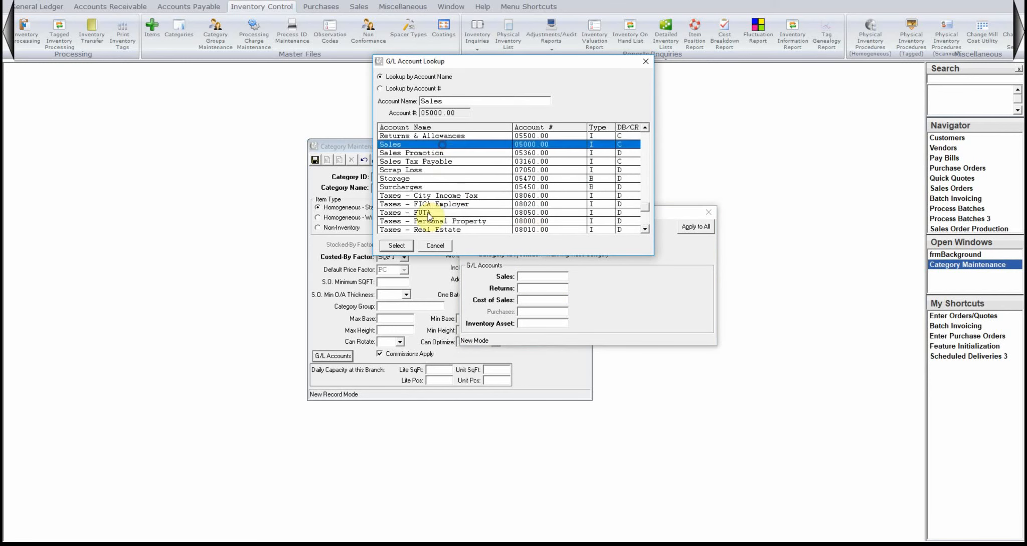
{"action": "left_click", "coordinate": [396, 246]}
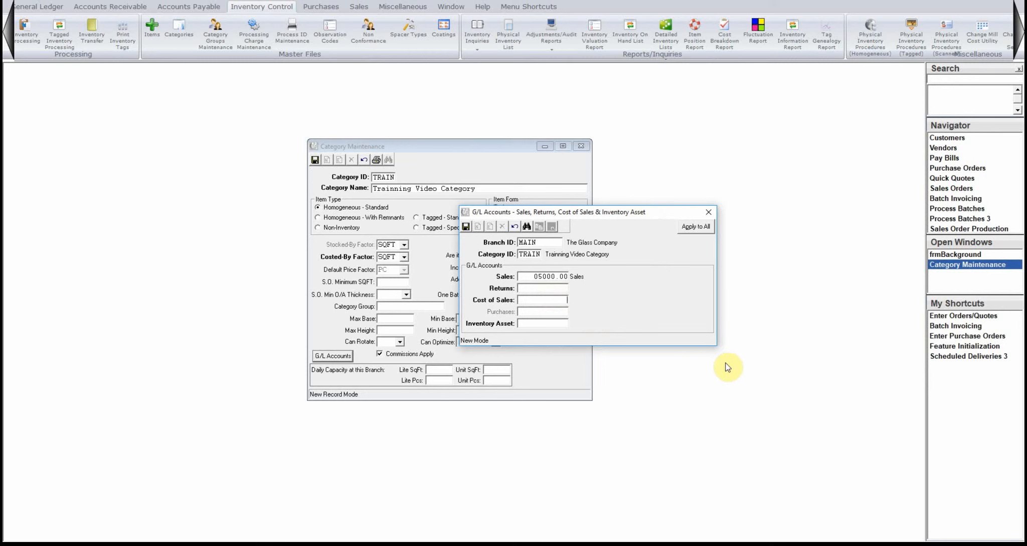
Look up the Cost of Goods Sold account, 06000.00, and assign it as the cost of sales account.
{"action": "key", "text": "F2"}
{"action": "type", "text": "cost"}
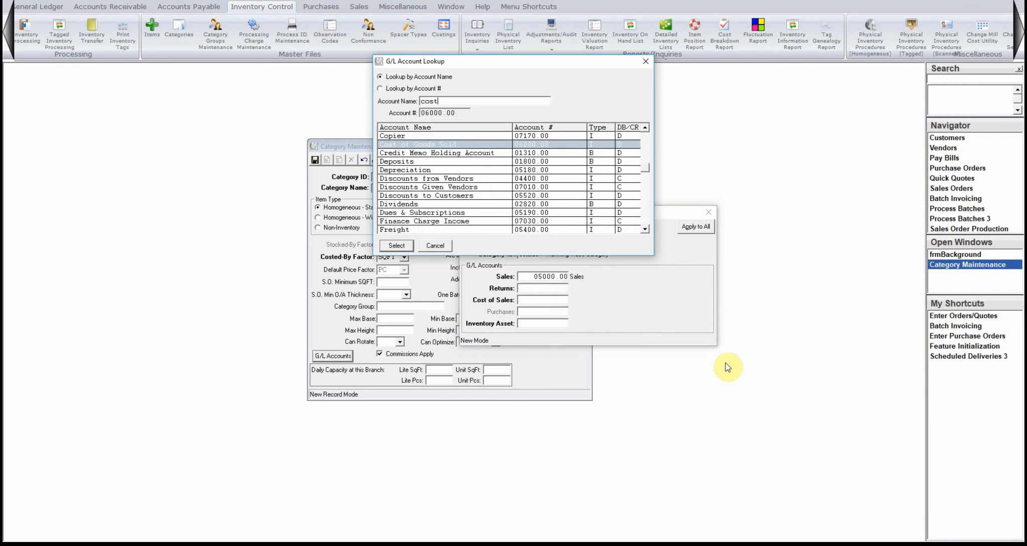
{"action": "double_click", "coordinate": [553, 145]}
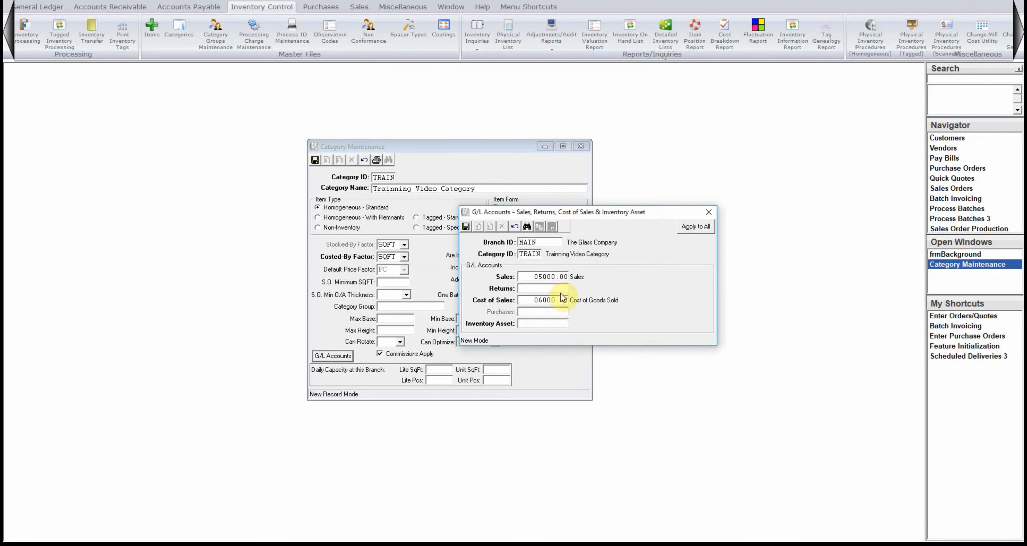
Set the inventory asset account to 1250 and the returns account to 5000.
{"action": "type", "text": "1250"}
{"action": "key", "text": "Tab"}
{"action": "type", "text": "5"}
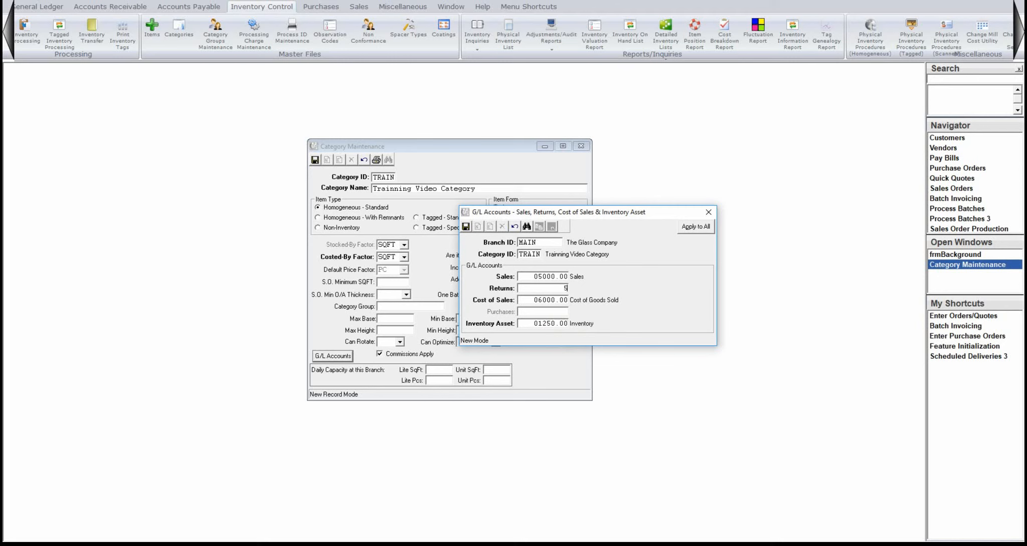
{"action": "type", "text": "000"}
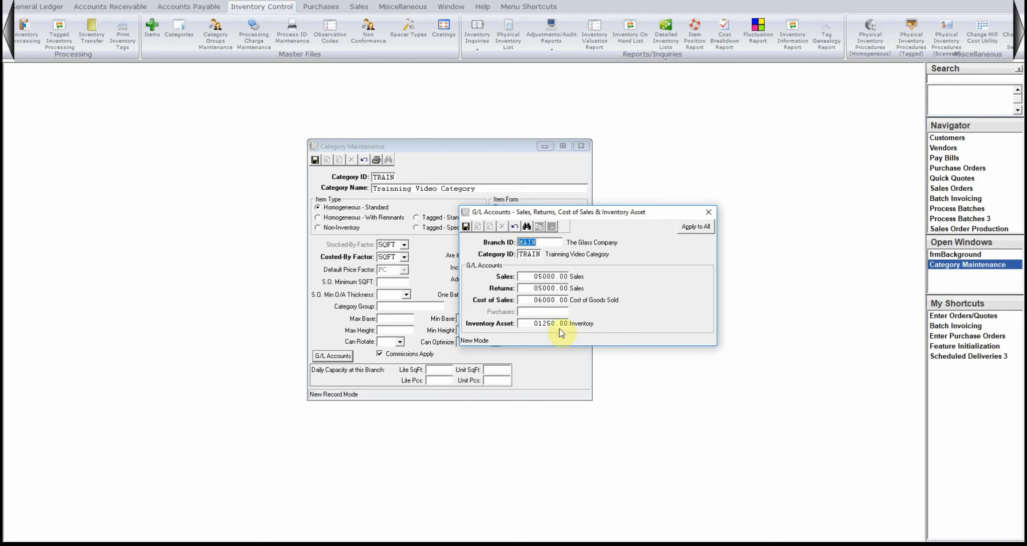
Save and close the G/L account assignments and save the TRAIN category.
{"action": "left_click", "coordinate": [466, 225]}
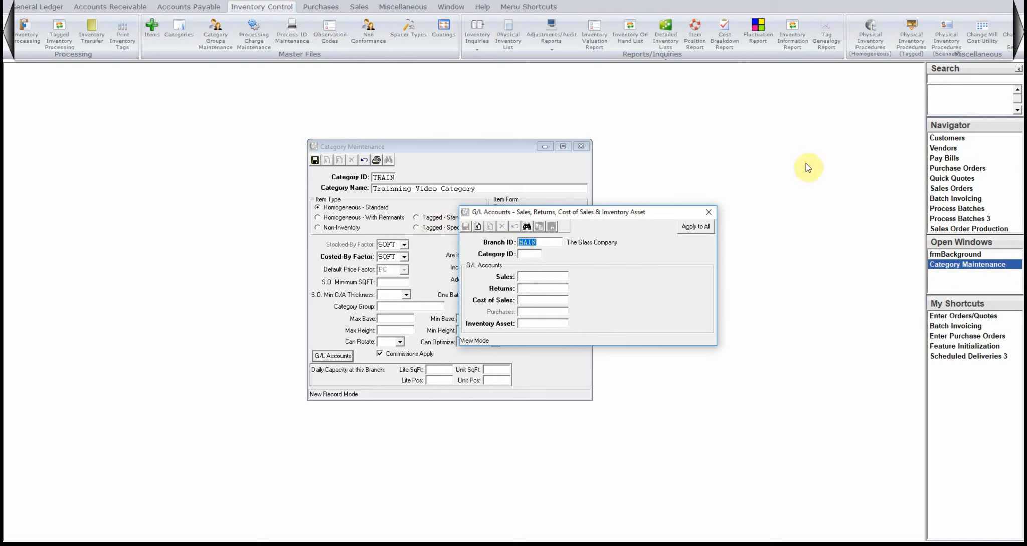
{"action": "left_click", "coordinate": [708, 212]}
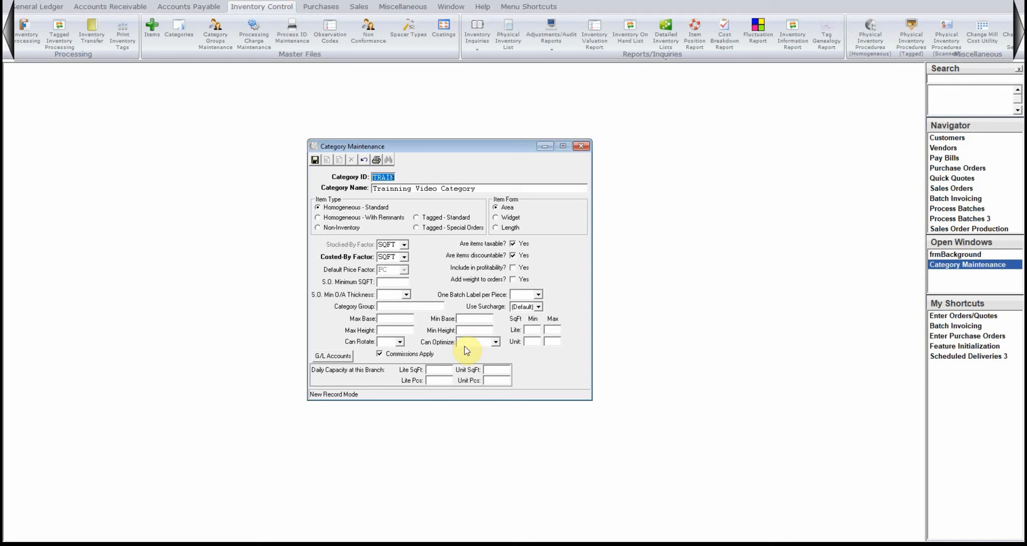
{"action": "left_click", "coordinate": [315, 160]}
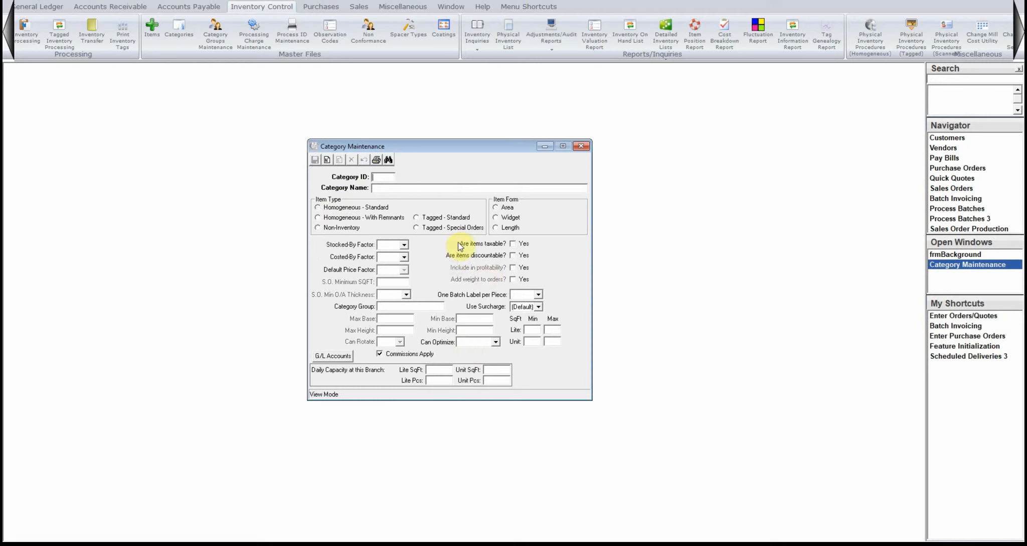